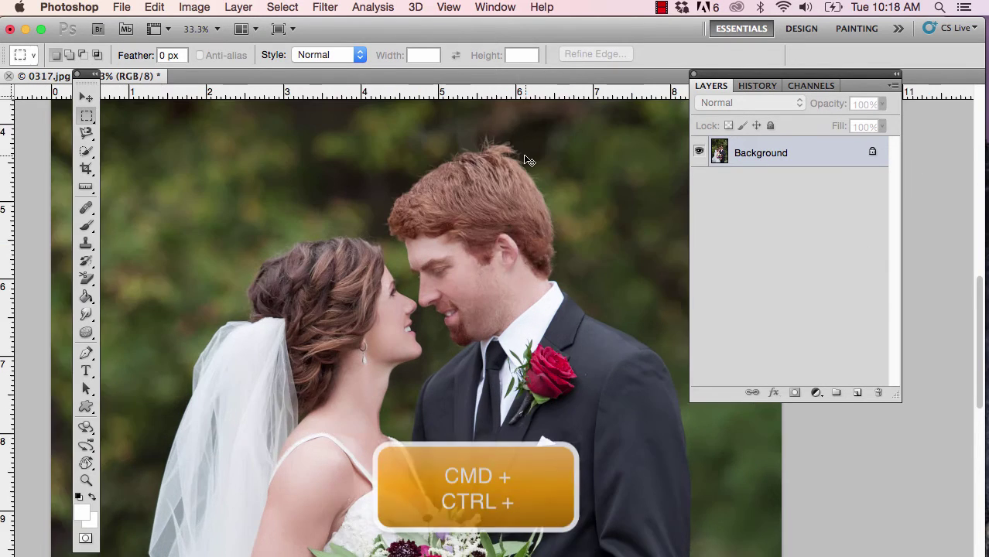
Step: Zoom in on the couple in 0317.jpg to 50%
{"action": "key", "text": "super+plus"}
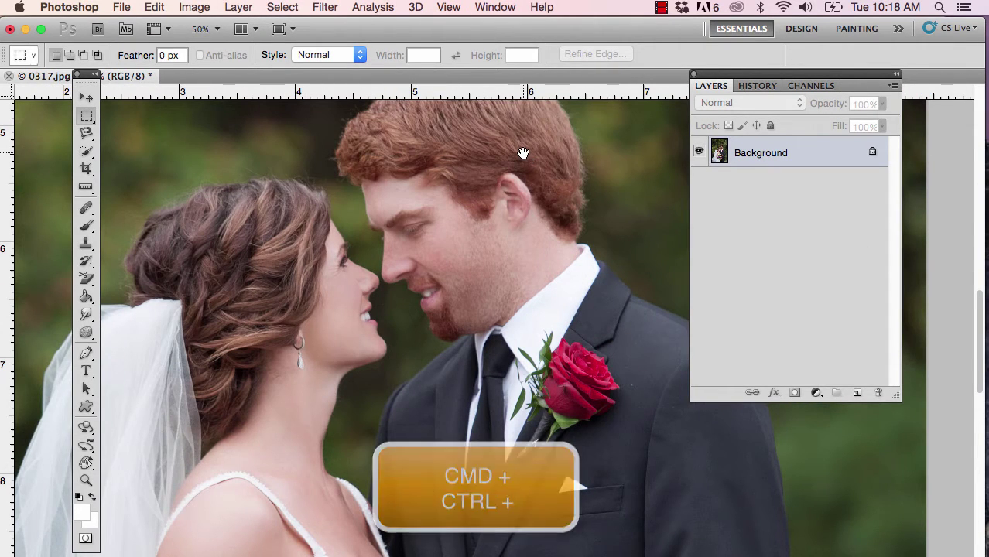
{"action": "left_click", "coordinate": [530, 127]}
Step: Pan down to the top of the groom's head and duplicate the Background into Layer 1
{"action": "left_click_drag", "start_coordinate": [530, 127], "coordinate": [532, 261]}
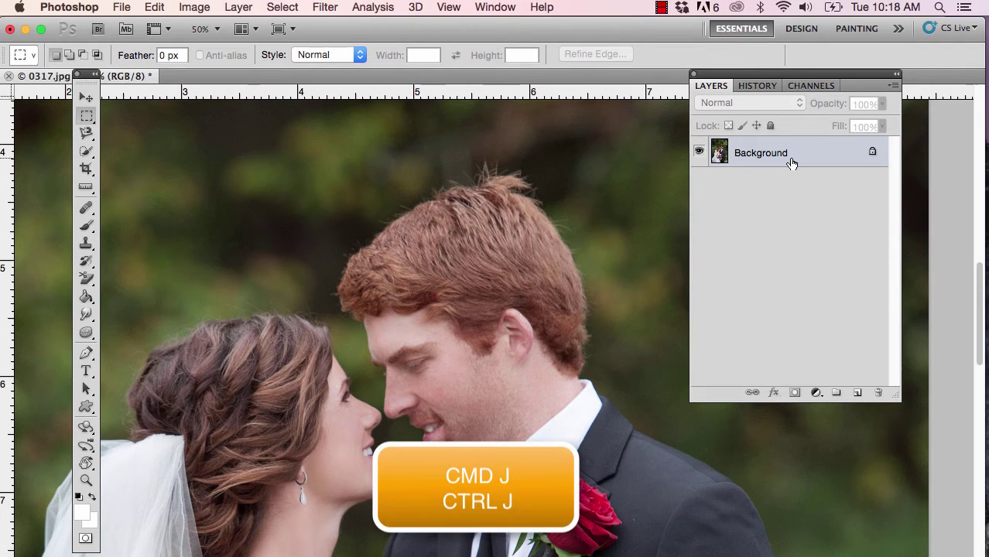
{"action": "key", "text": "super+j"}
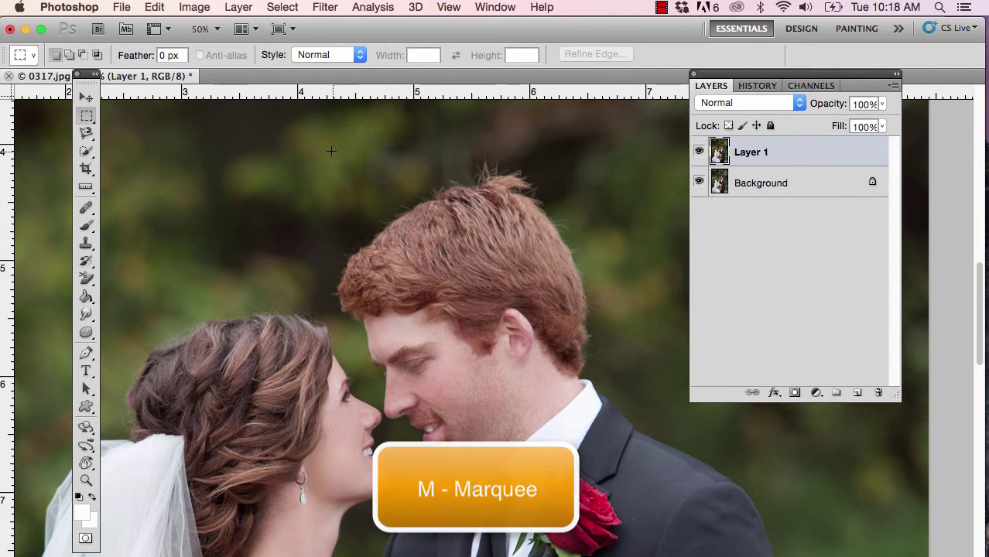
Step: Draw a rectangular marquee around the groom's head and the background above it
{"action": "left_click_drag", "start_coordinate": [339, 109], "coordinate": [604, 259]}
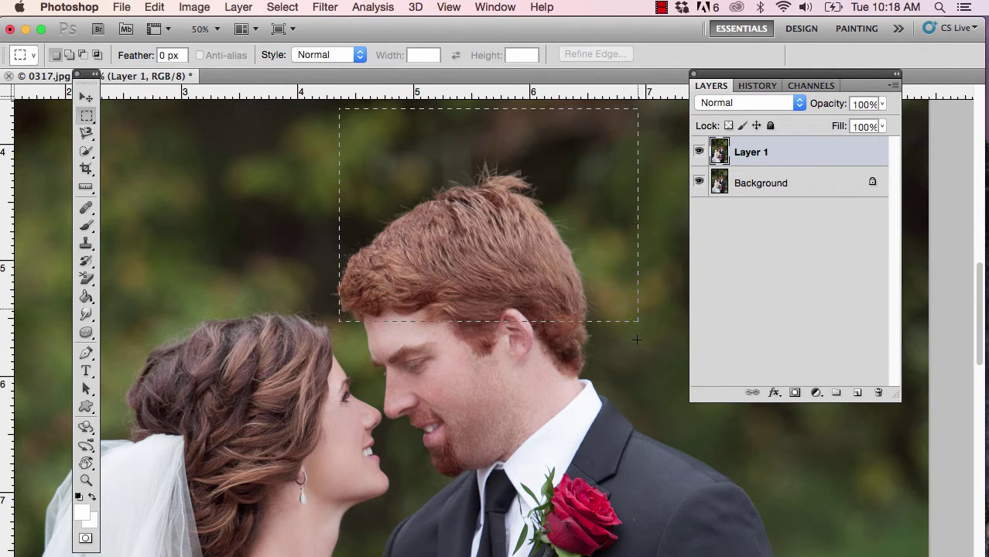
{"action": "left_click_drag", "start_coordinate": [643, 375], "coordinate": [642, 374]}
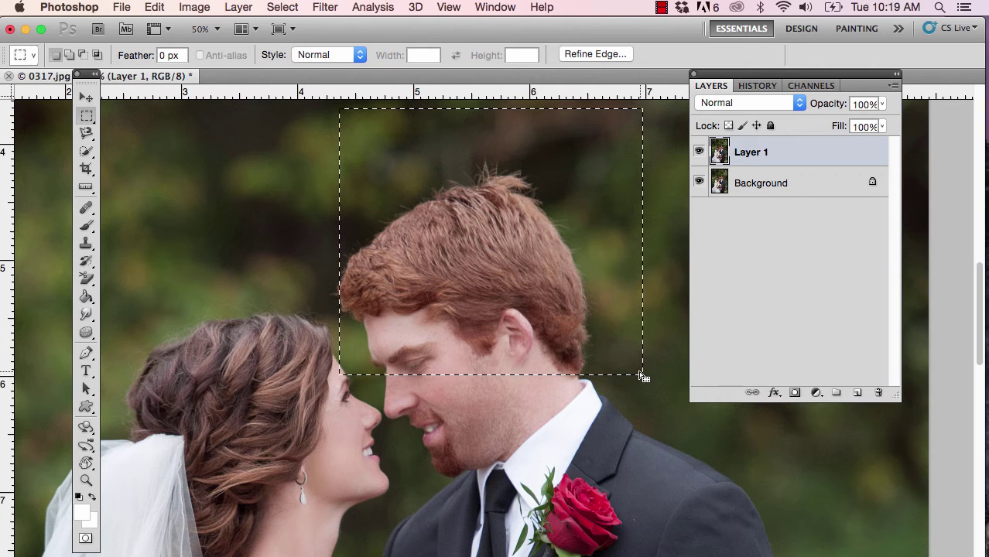
Step: Open the selected hair area in Filter > Liquify
{"action": "left_click", "coordinate": [325, 7]}
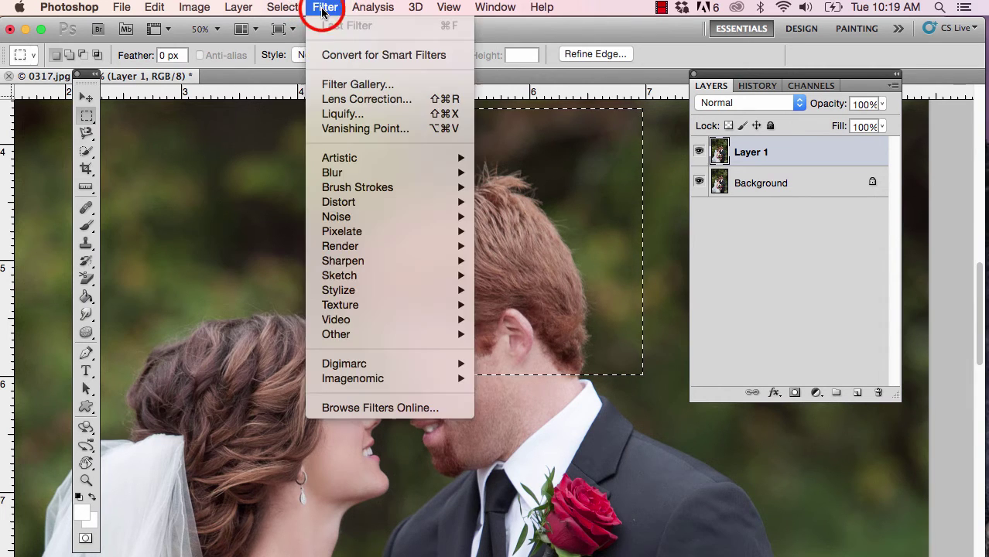
{"action": "left_click", "coordinate": [342, 115]}
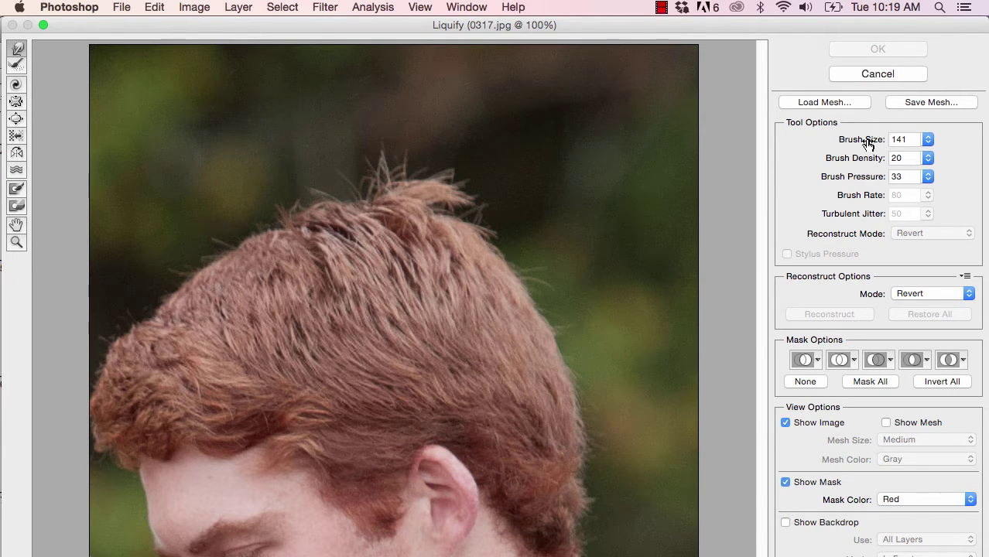
Step: Set the Liquify brush size to 121 and brush pressure to 99
{"action": "mouse_move", "coordinate": [869, 144]}
{"action": "left_mouse_down"}
{"action": "mouse_move", "coordinate": [847, 144]}
{"action": "mouse_move", "coordinate": [874, 144]}
{"action": "left_mouse_up"}
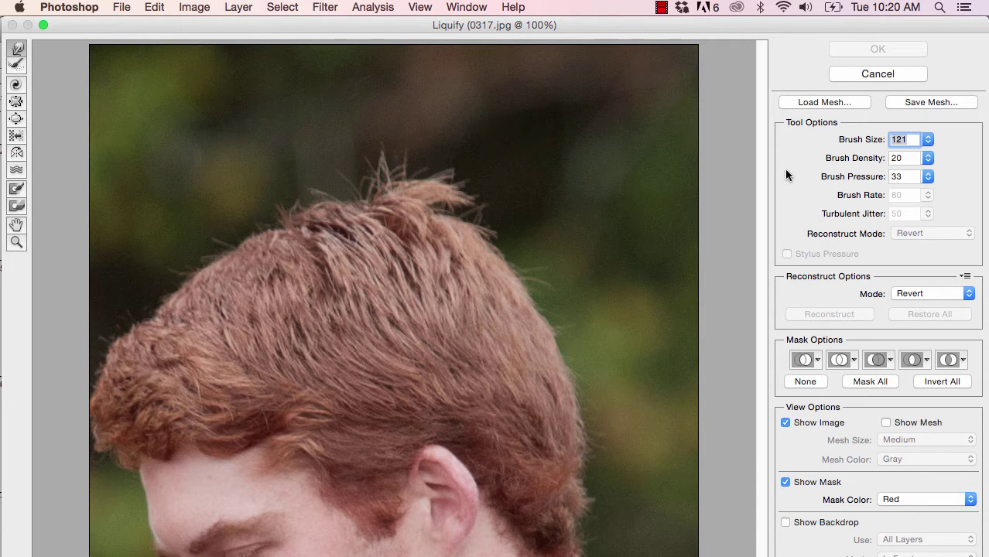
{"action": "left_click", "coordinate": [827, 178]}
{"action": "mouse_move", "coordinate": [826, 177]}
{"action": "left_mouse_down"}
{"action": "mouse_move", "coordinate": [894, 176]}
{"action": "mouse_move", "coordinate": [833, 166]}
{"action": "left_mouse_up"}
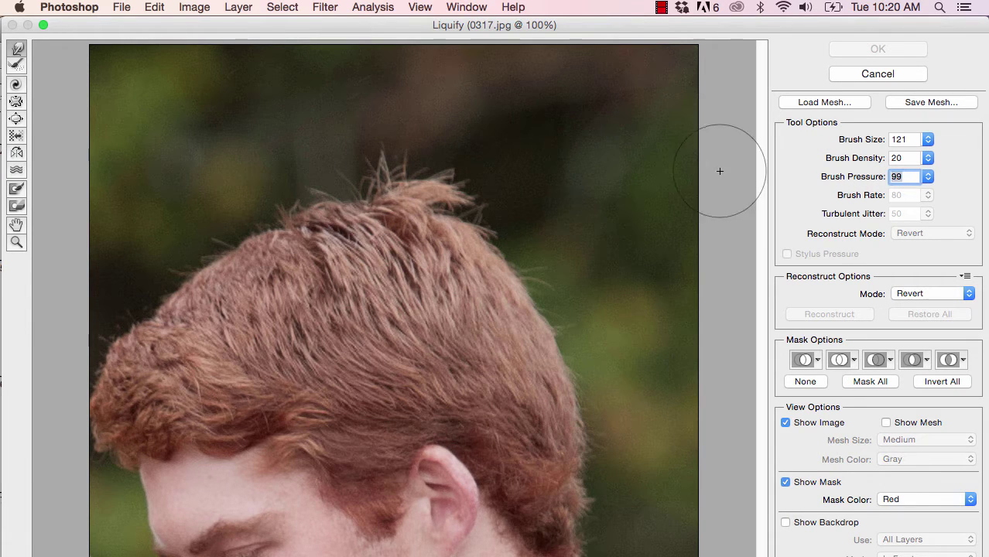
Step: Try a Forward Warp stroke on the hair, undo it, and lower brush pressure to 1
{"action": "left_click", "coordinate": [497, 133]}
{"action": "mouse_move", "coordinate": [498, 132]}
{"action": "left_mouse_down"}
{"action": "mouse_move", "coordinate": [445, 255]}
{"action": "mouse_move", "coordinate": [430, 325]}
{"action": "mouse_move", "coordinate": [425, 310]}
{"action": "left_mouse_up"}
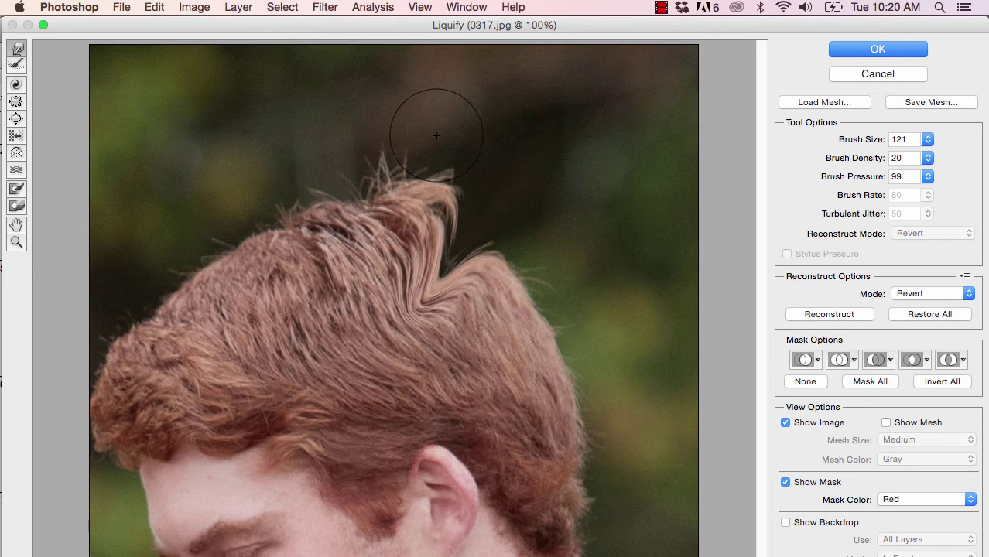
{"action": "key", "text": "super+z"}
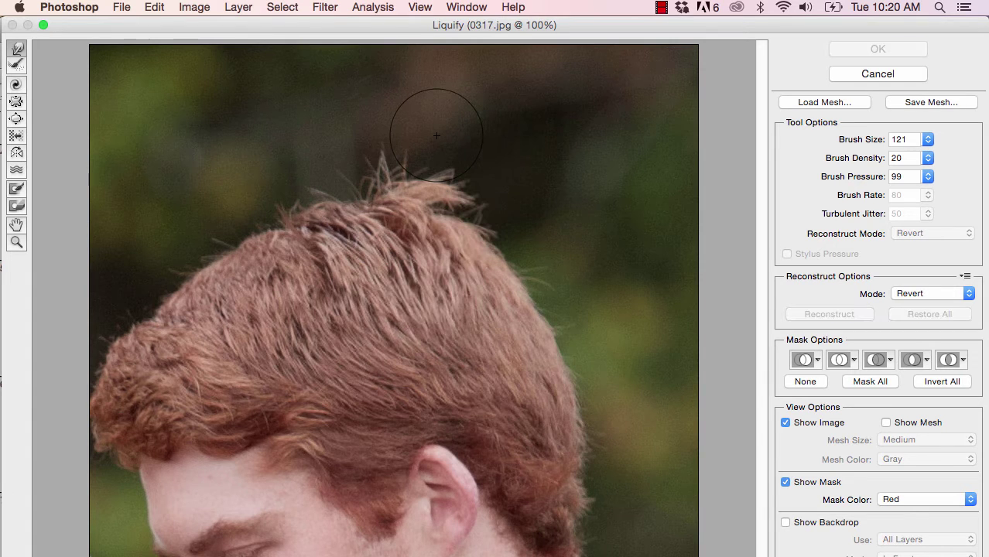
{"action": "left_click_drag", "start_coordinate": [858, 177], "coordinate": [773, 178]}
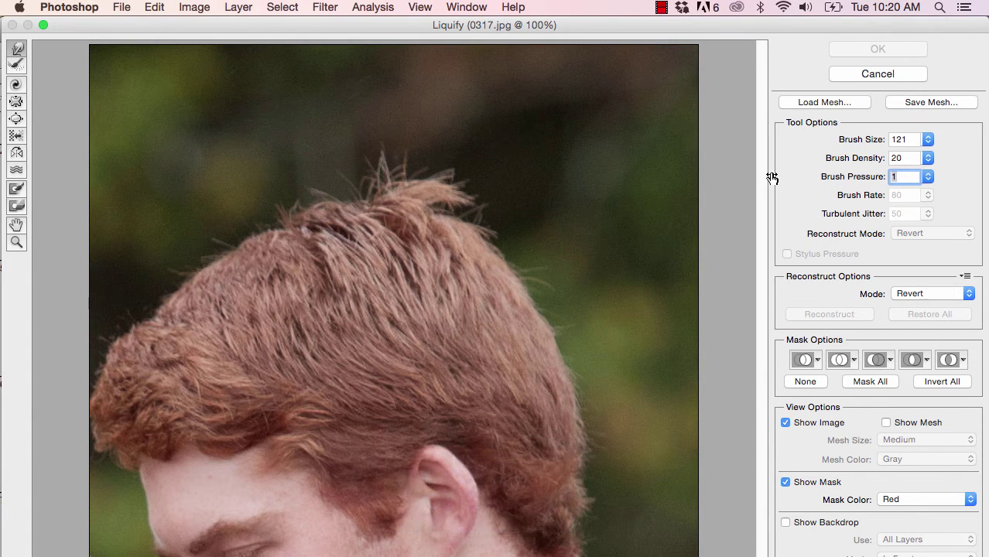
Step: Gently warp the top hair tuft at low pressure, then raise brush pressure toward 40
{"action": "type", "text": "11"}
{"action": "mouse_move", "coordinate": [461, 201]}
{"action": "left_mouse_down"}
{"action": "mouse_move", "coordinate": [423, 192]}
{"action": "mouse_move", "coordinate": [458, 159]}
{"action": "left_mouse_up"}
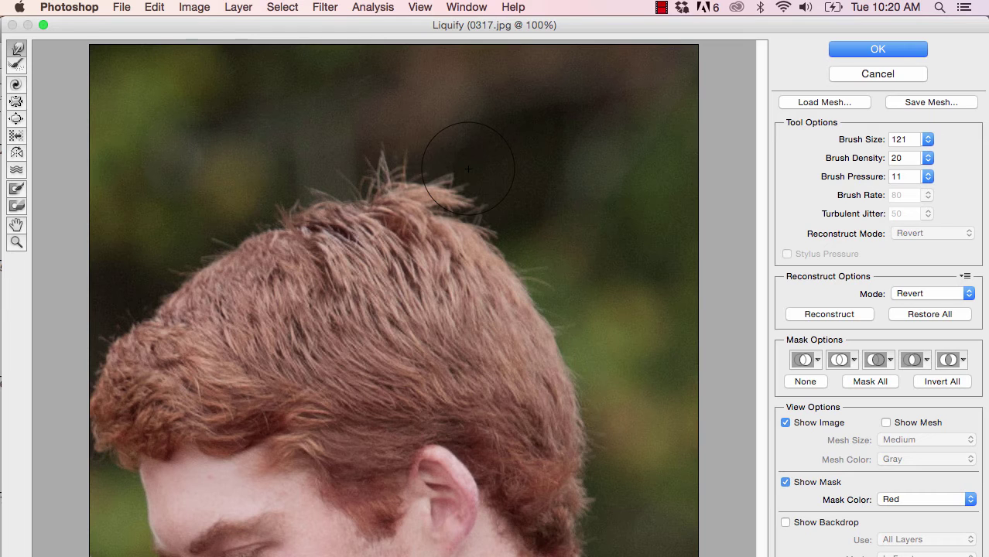
{"action": "left_click_drag", "start_coordinate": [839, 179], "coordinate": [864, 180]}
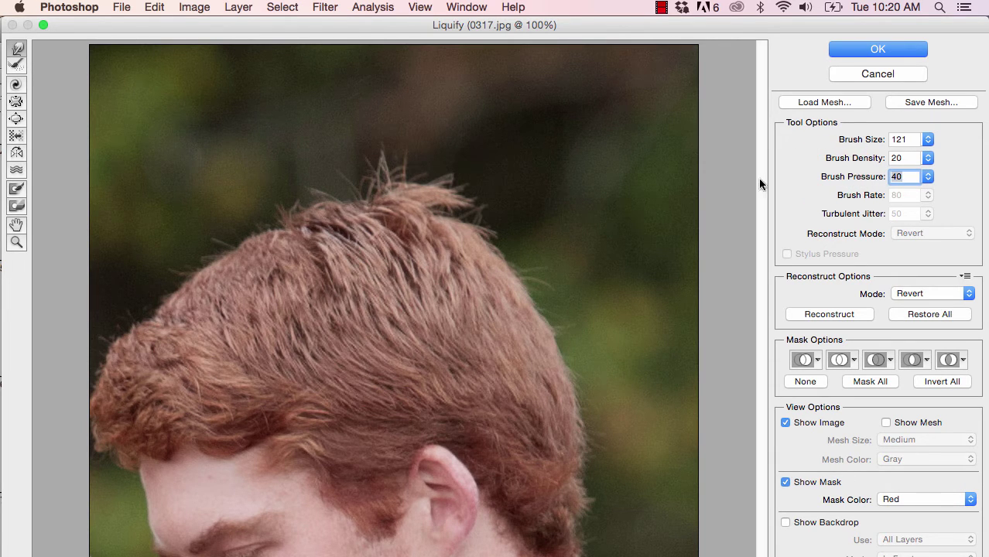
Step: Push the stray tuft down and toward the head with short Forward Warp strokes
{"action": "left_click", "coordinate": [472, 145]}
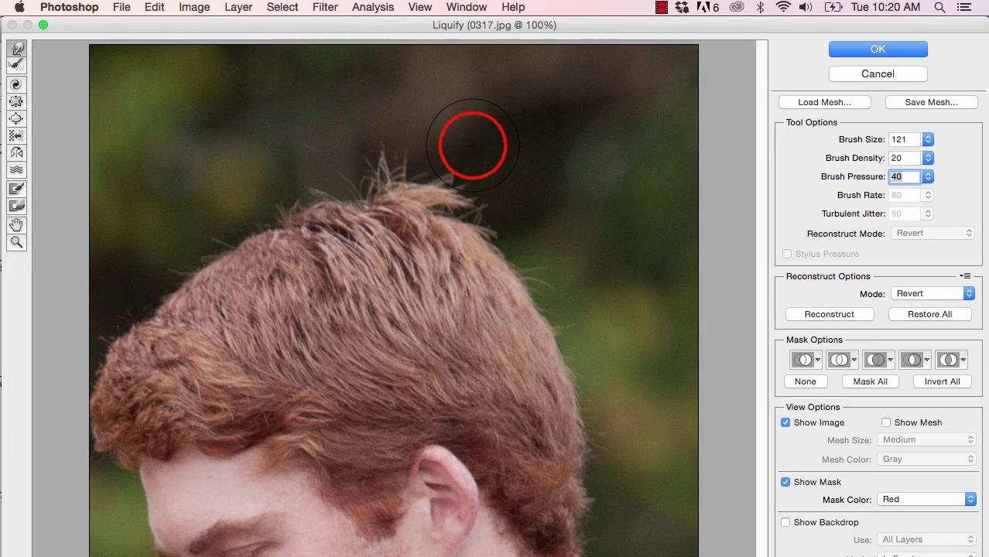
{"action": "left_click", "coordinate": [472, 145]}
{"action": "left_click_drag", "start_coordinate": [429, 144], "coordinate": [462, 195]}
{"action": "left_click_drag", "start_coordinate": [451, 147], "coordinate": [462, 197]}
{"action": "left_click_drag", "start_coordinate": [502, 155], "coordinate": [458, 206]}
{"action": "mouse_move", "coordinate": [380, 103]}
{"action": "left_mouse_down"}
{"action": "mouse_move", "coordinate": [486, 150]}
{"action": "mouse_move", "coordinate": [414, 104]}
{"action": "left_mouse_up"}
{"action": "left_click_drag", "start_coordinate": [428, 153], "coordinate": [392, 163]}
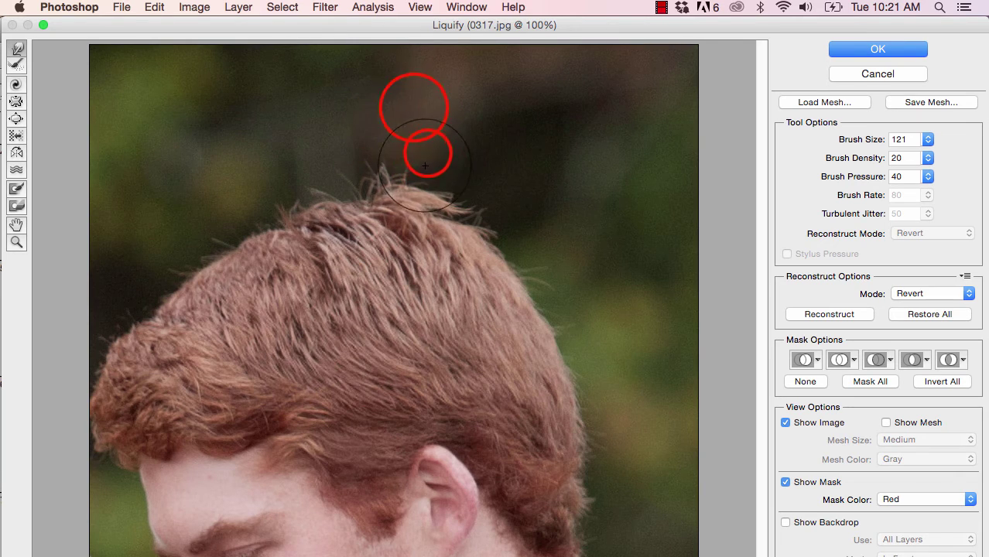
{"action": "left_click_drag", "start_coordinate": [457, 236], "coordinate": [444, 212]}
{"action": "mouse_move", "coordinate": [459, 150]}
{"action": "left_mouse_down"}
{"action": "mouse_move", "coordinate": [475, 173]}
{"action": "mouse_move", "coordinate": [467, 176]}
{"action": "left_mouse_up"}
Step: Shorten the tuft's tip, flatten and blend it into the hair, and apply Liquify
{"action": "left_click_drag", "start_coordinate": [355, 143], "coordinate": [358, 144]}
{"action": "mouse_move", "coordinate": [387, 106]}
{"action": "left_mouse_down"}
{"action": "mouse_move", "coordinate": [358, 143]}
{"action": "mouse_move", "coordinate": [394, 111]}
{"action": "left_mouse_up"}
{"action": "mouse_move", "coordinate": [397, 147]}
{"action": "left_mouse_down"}
{"action": "mouse_move", "coordinate": [372, 139]}
{"action": "mouse_move", "coordinate": [397, 132]}
{"action": "left_mouse_up"}
{"action": "left_click_drag", "start_coordinate": [442, 172], "coordinate": [426, 159]}
{"action": "mouse_move", "coordinate": [486, 183]}
{"action": "left_mouse_down"}
{"action": "mouse_move", "coordinate": [520, 186]}
{"action": "mouse_move", "coordinate": [496, 200]}
{"action": "left_mouse_up"}
{"action": "mouse_move", "coordinate": [419, 238]}
{"action": "left_mouse_down"}
{"action": "mouse_move", "coordinate": [475, 234]}
{"action": "mouse_move", "coordinate": [497, 245]}
{"action": "left_mouse_up"}
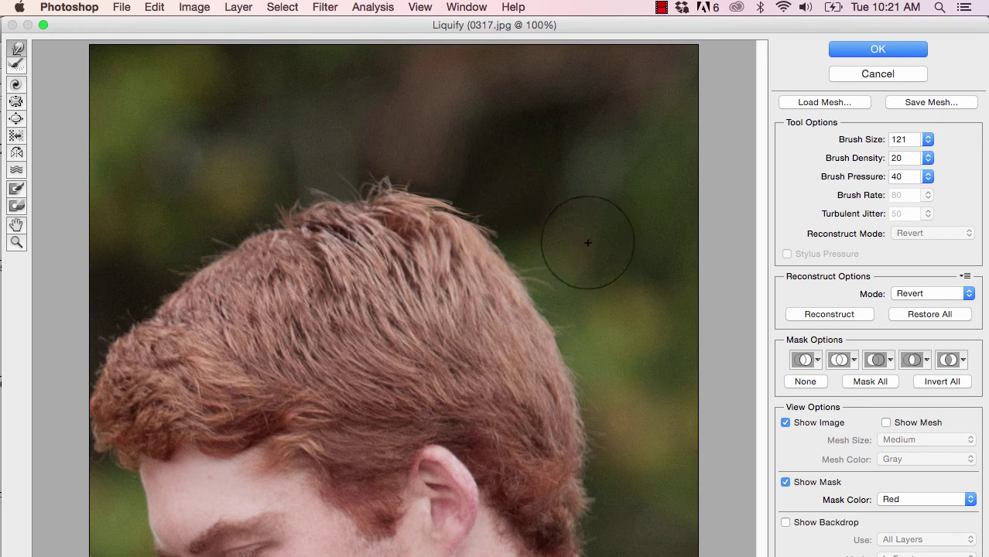
{"action": "left_click", "coordinate": [885, 46]}
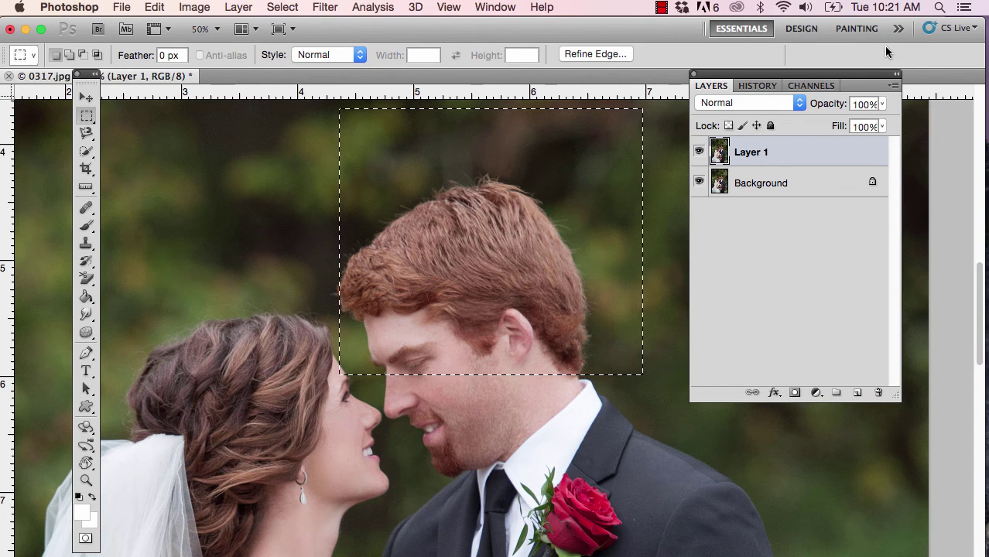
Step: Deselect and toggle Layer 1's visibility to compare before and after
{"action": "key", "text": "super+d"}
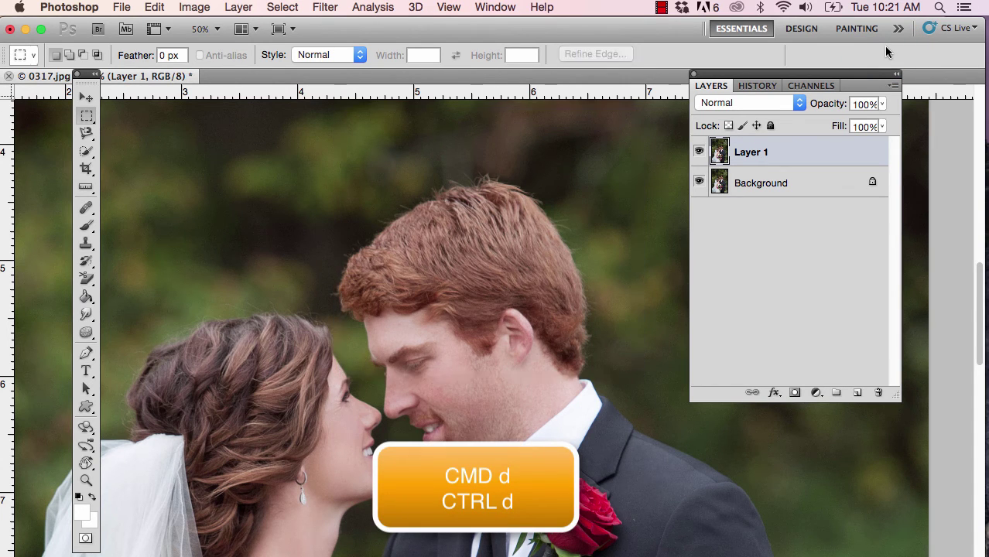
{"action": "left_click", "coordinate": [700, 153]}
{"action": "left_click", "coordinate": [699, 154]}
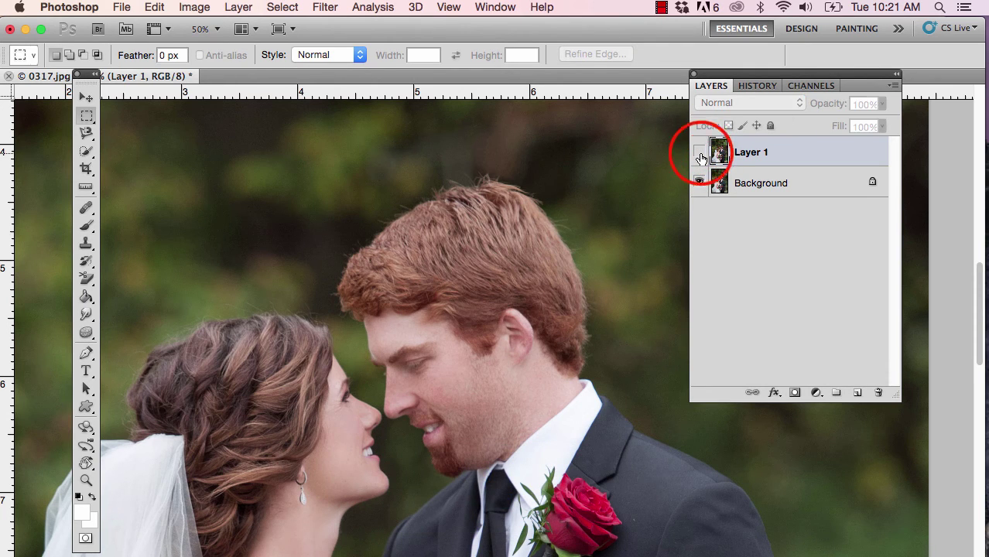
{"action": "left_click", "coordinate": [700, 155]}
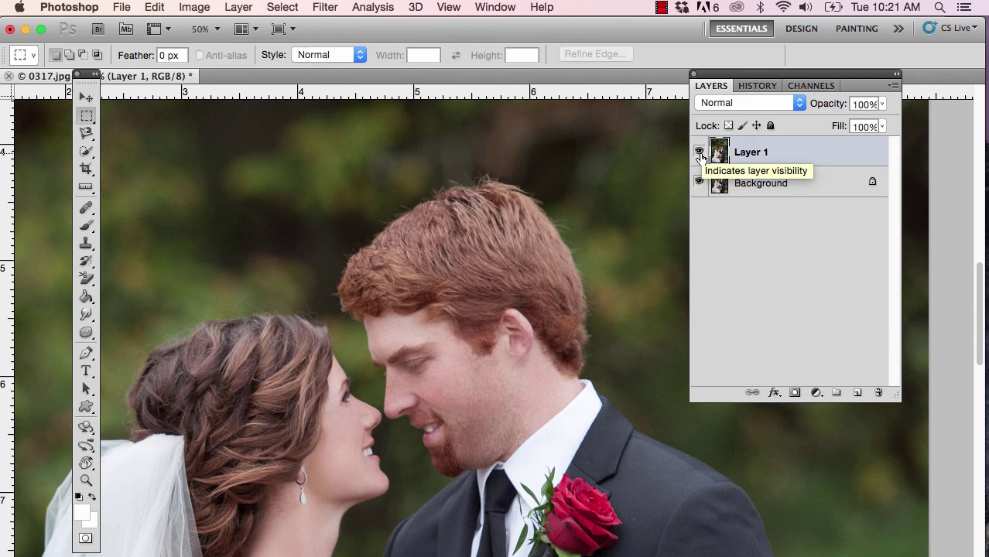
Step: Zoom out twice to show the whole couple, then compare Layer 1 off and on again
{"action": "key", "text": "super+minus"}
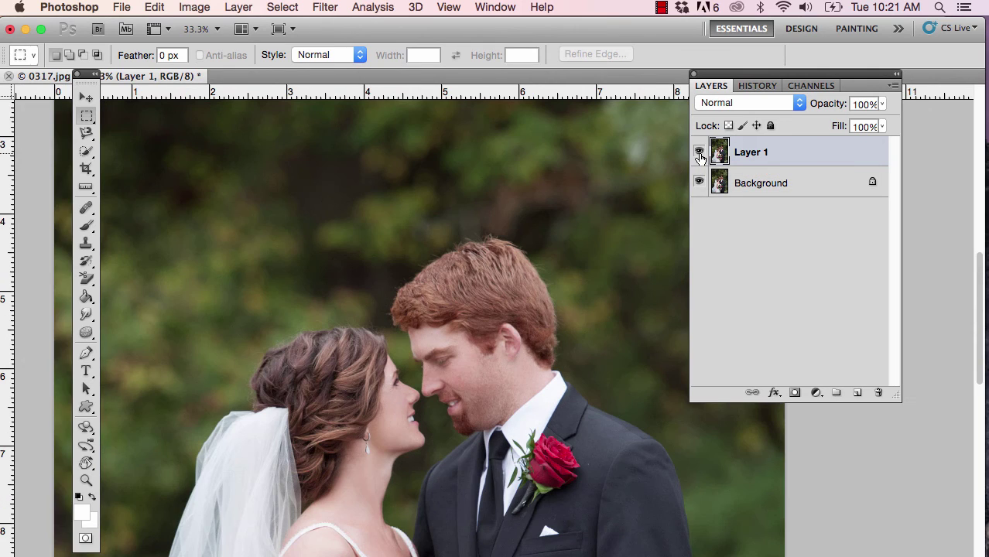
{"action": "key", "text": "super+minus"}
{"action": "left_click", "coordinate": [700, 155]}
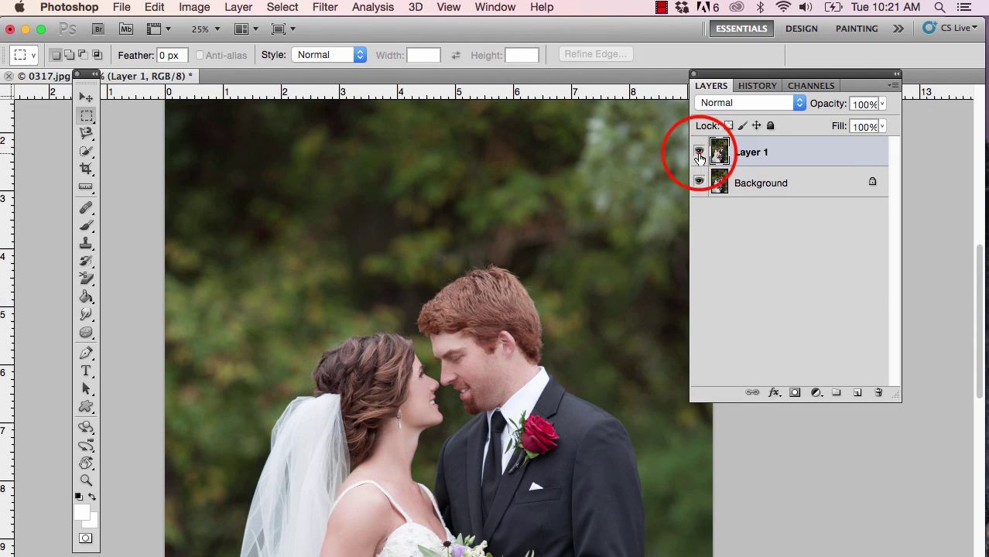
{"action": "left_click", "coordinate": [700, 155]}
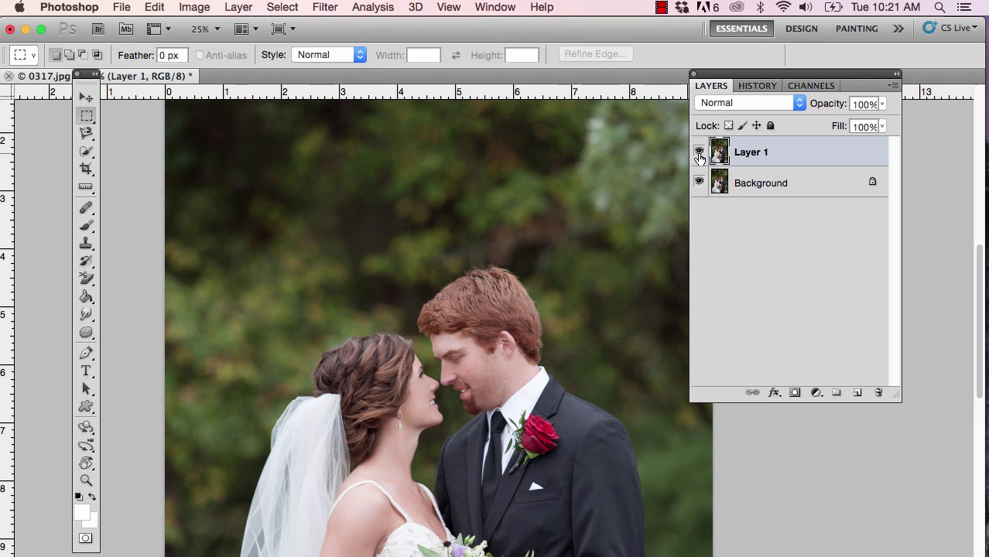